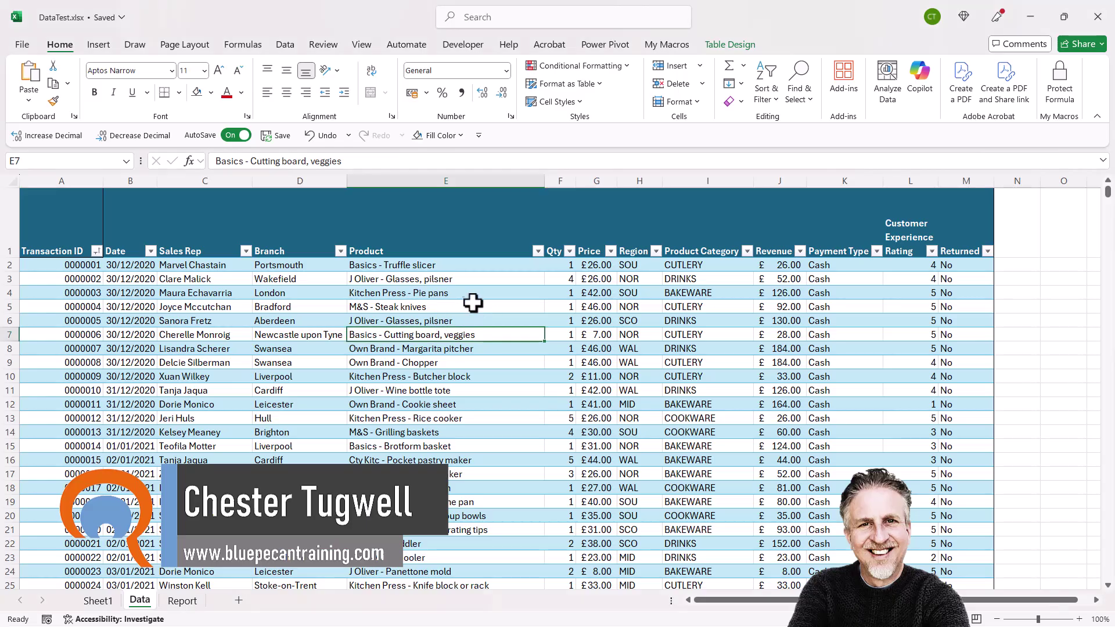
# Compare the Data sheet's last used cell (row 1048576) with the table's real last row
pyautogui.click(497, 308)
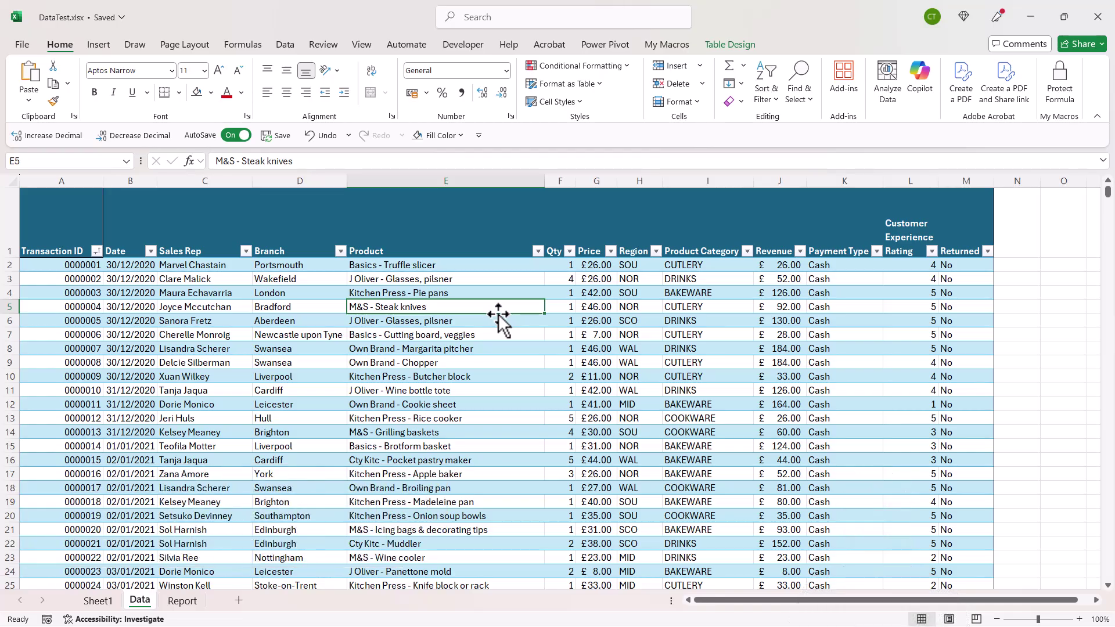
pyautogui.hotkey('ctrl', 'End')
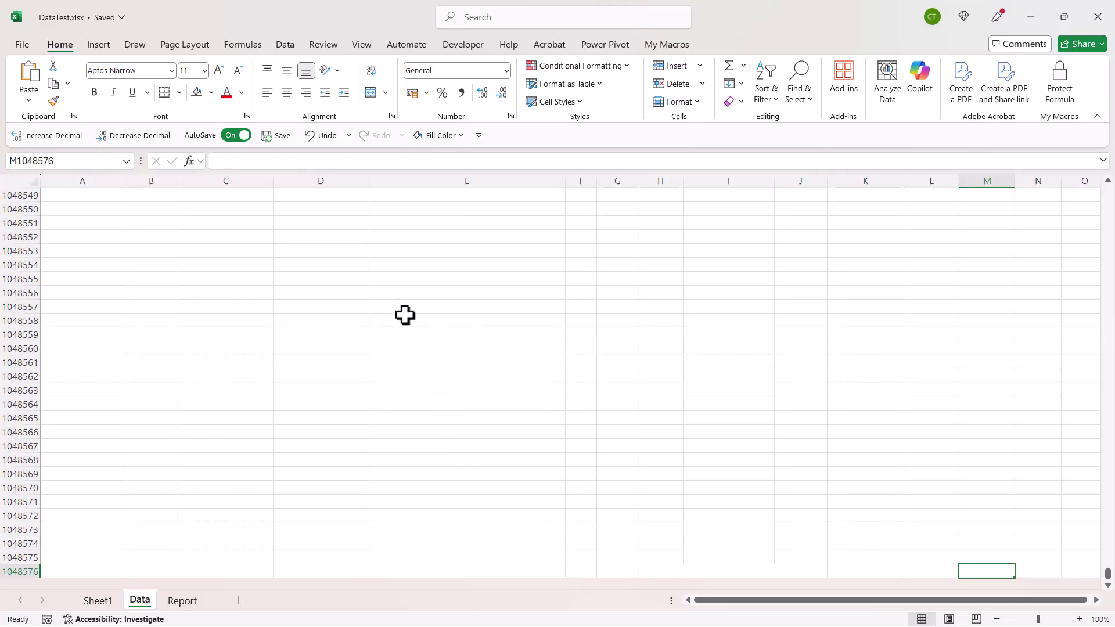
pyautogui.click(303, 292)
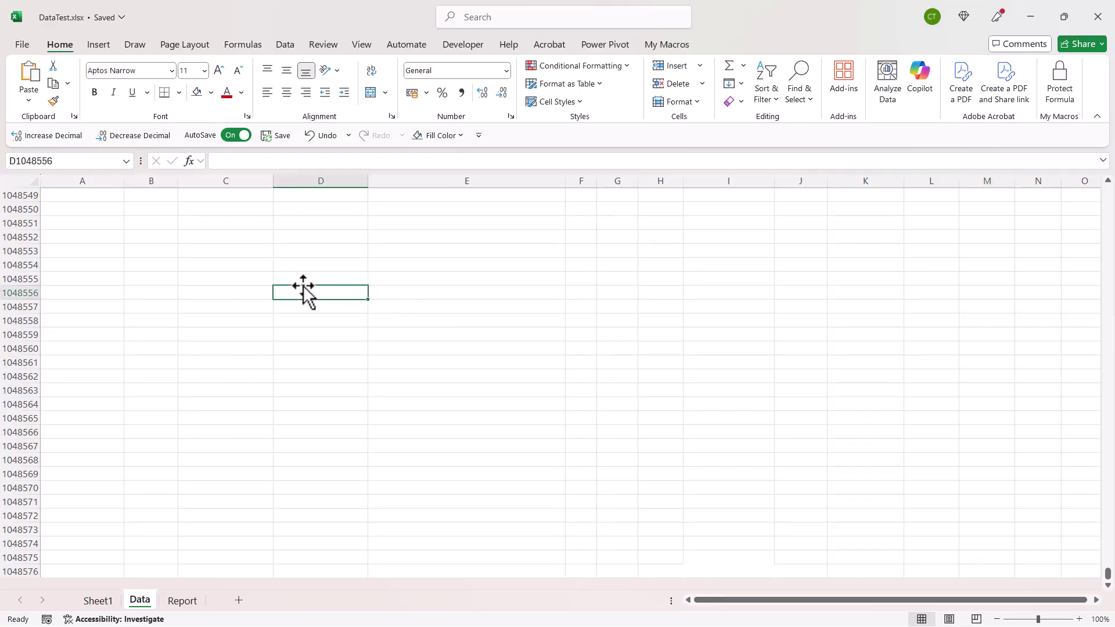
pyautogui.hotkey('ctrl', 'Up')
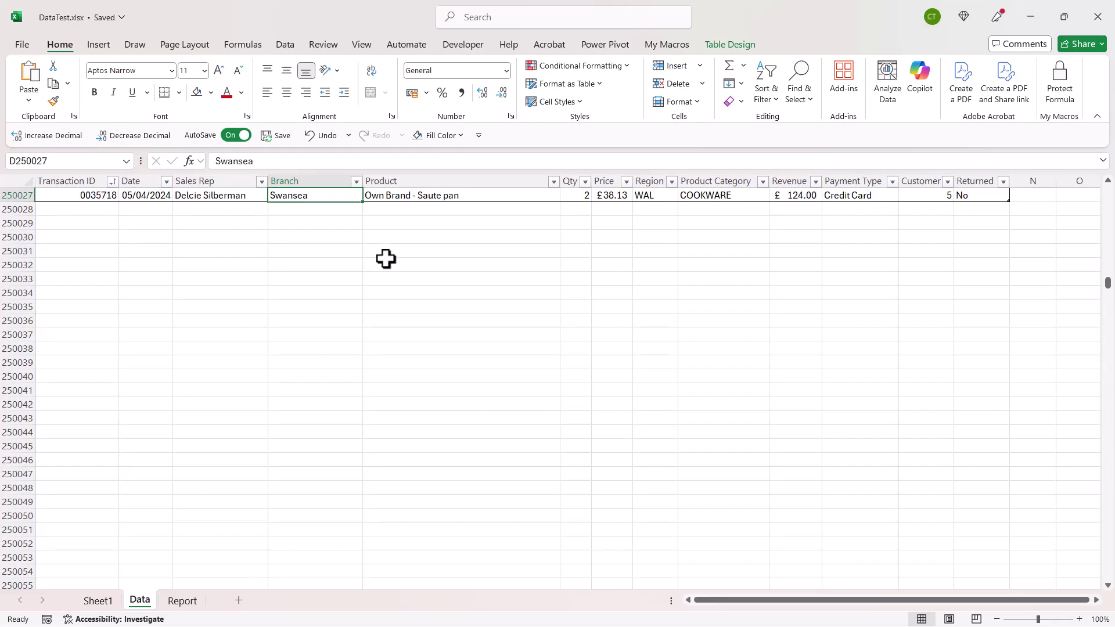
pyautogui.hotkey('ctrl', 'End')
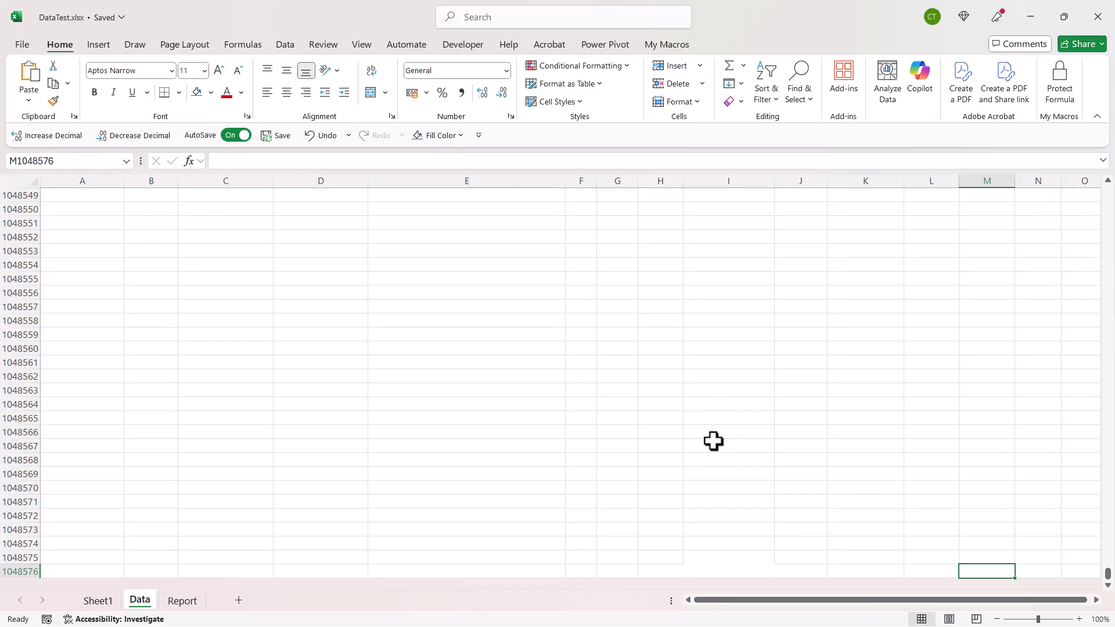
# Select every column from row 250028 down to row 1048576 and apply Clear All
pyautogui.click(157, 261)
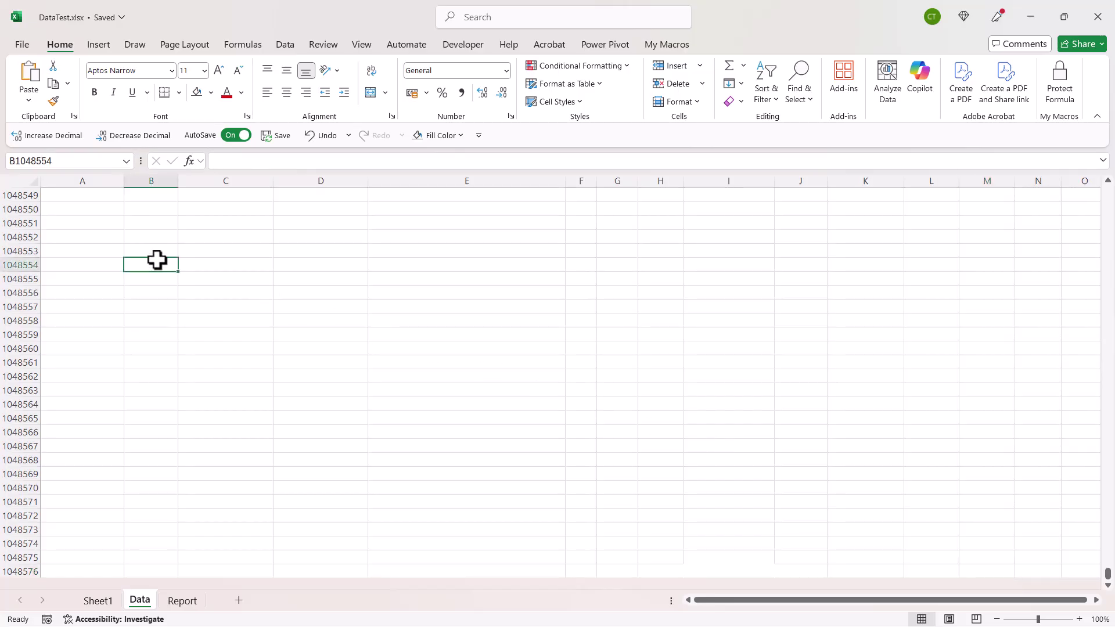
pyautogui.hotkey('ctrl', 'Home')
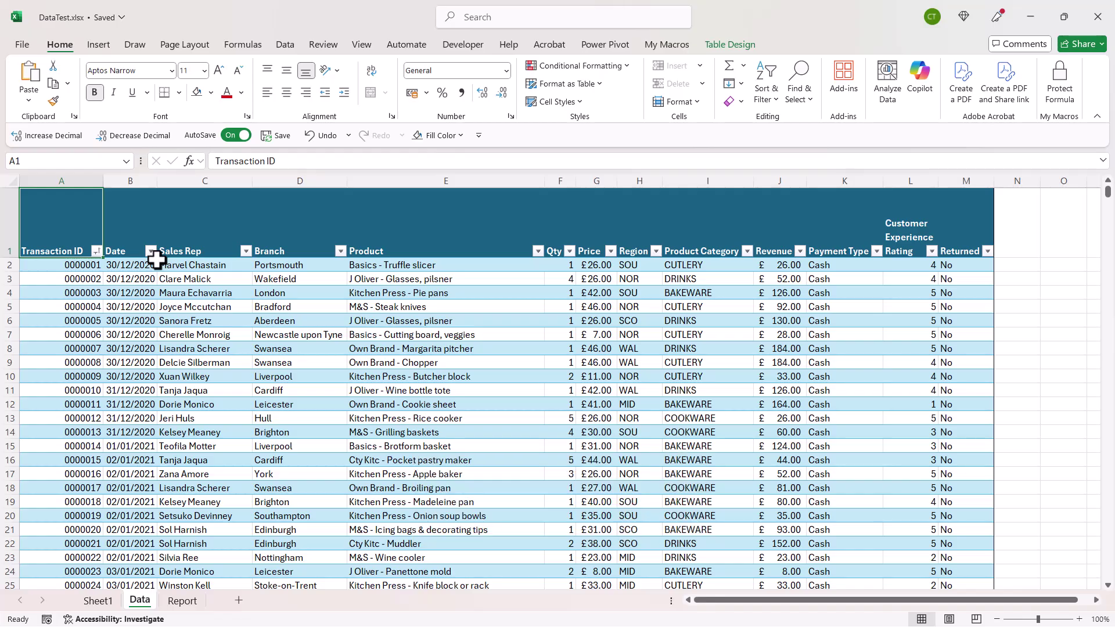
pyautogui.hotkey('ctrl', 'Down')
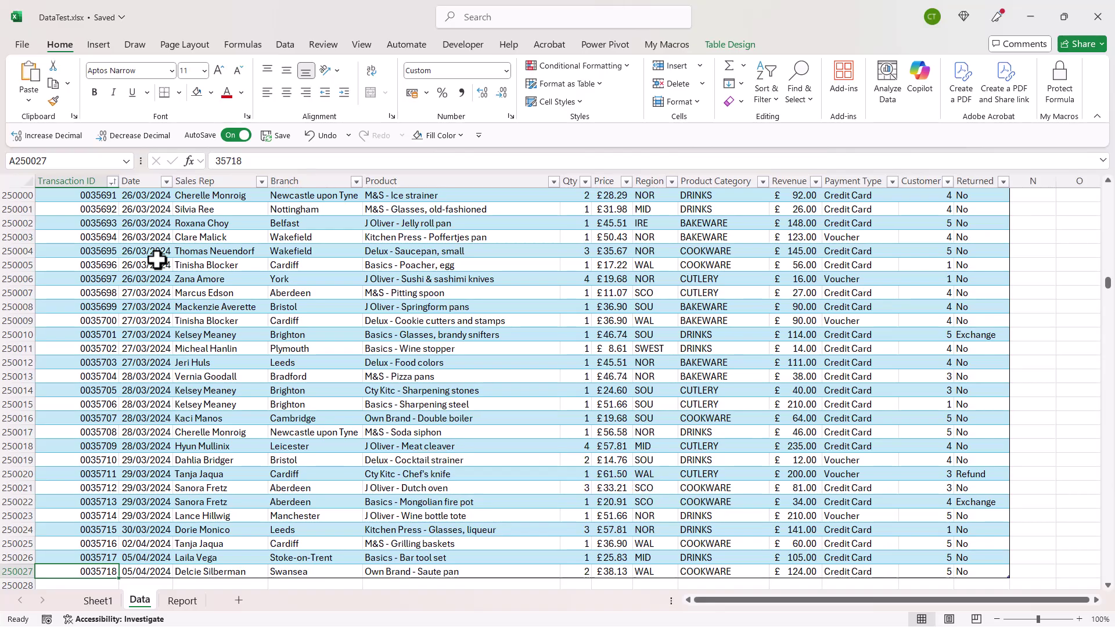
pyautogui.press('Down')
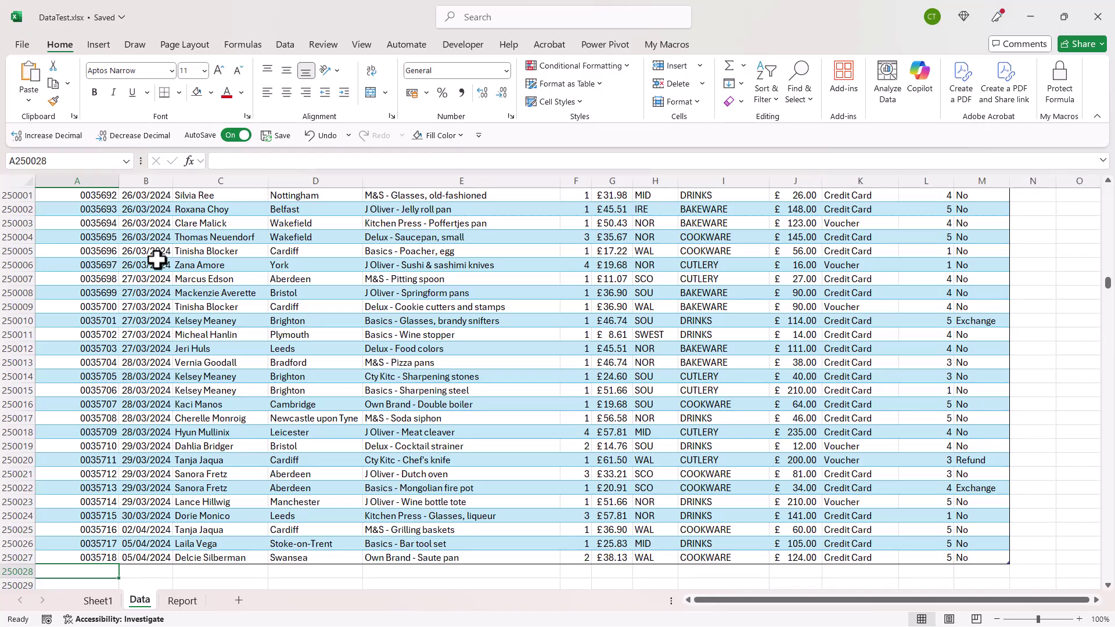
pyautogui.hotkey('ctrl', 'shift', 'Down')
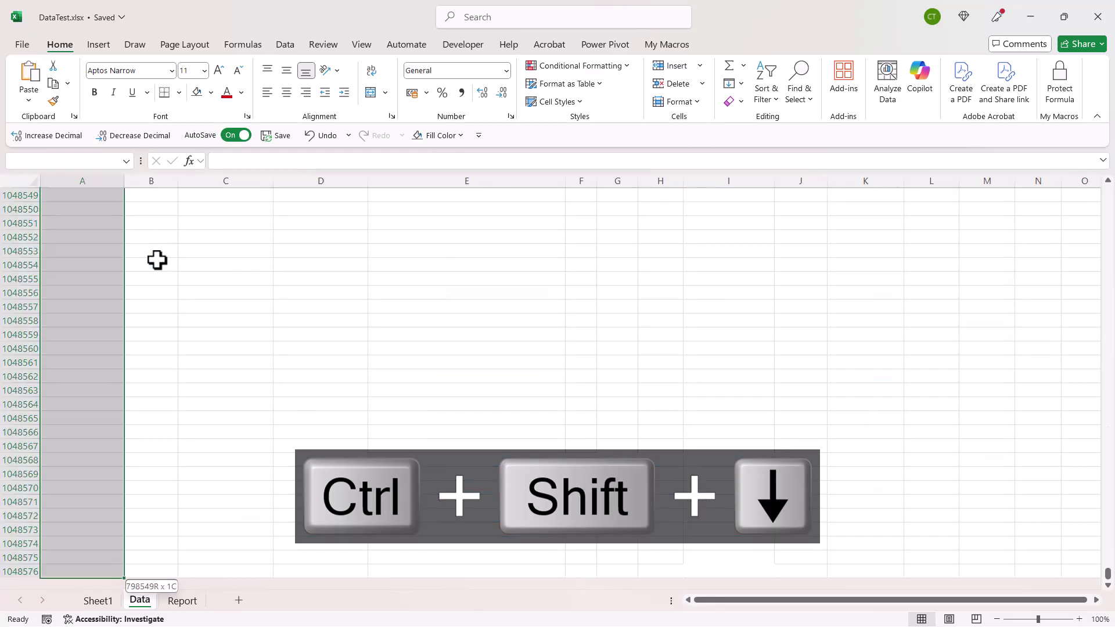
pyautogui.hotkey('ctrl', 'shift', 'Right')
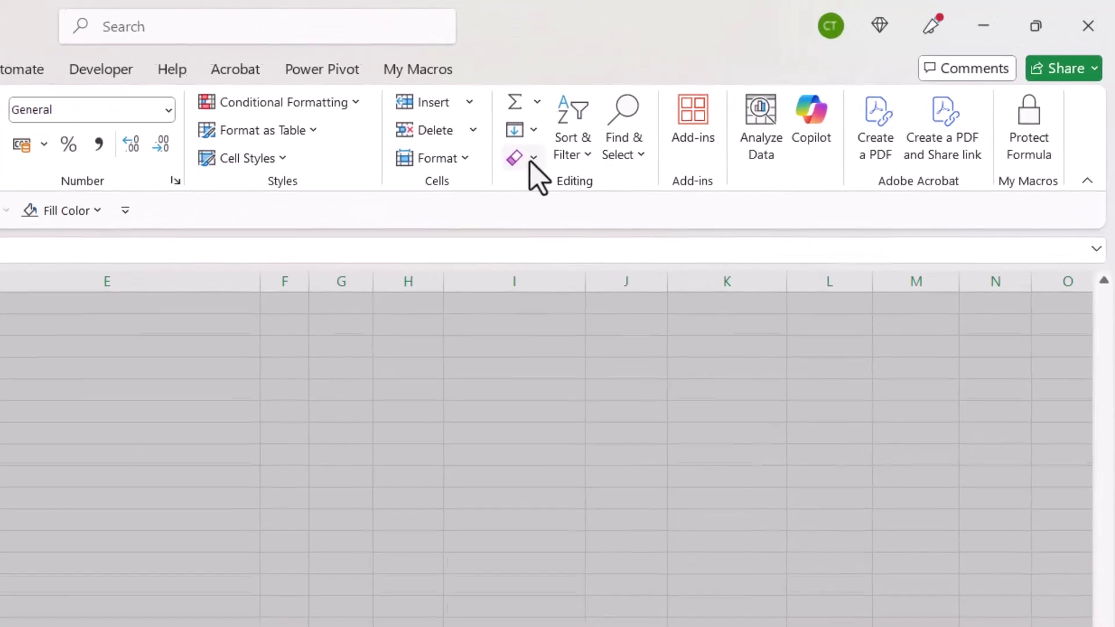
pyautogui.click(531, 159)
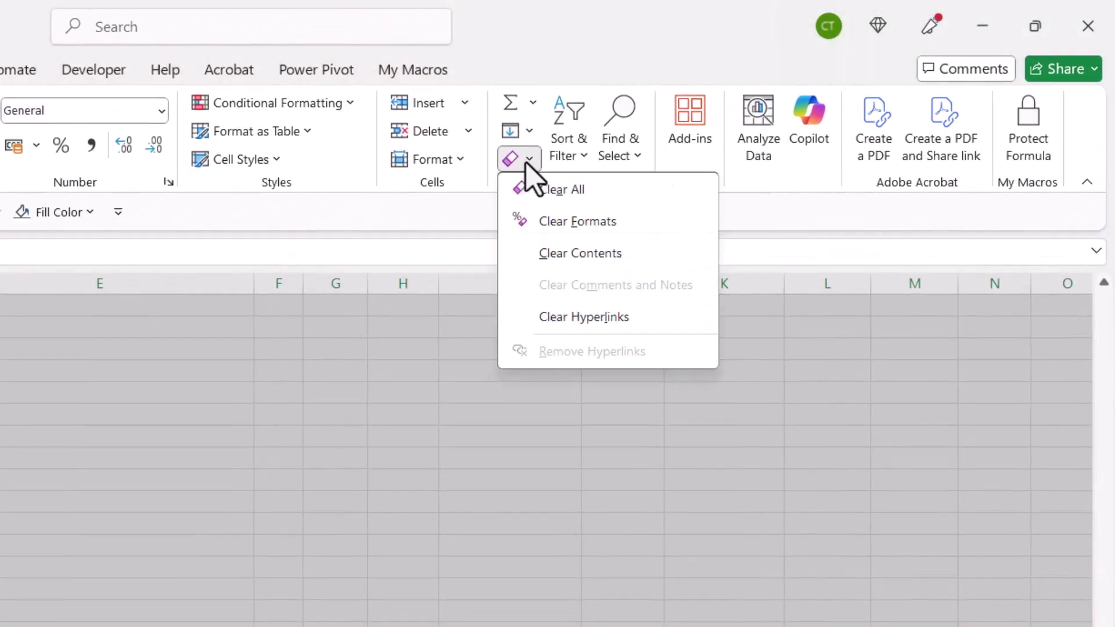
pyautogui.click(544, 192)
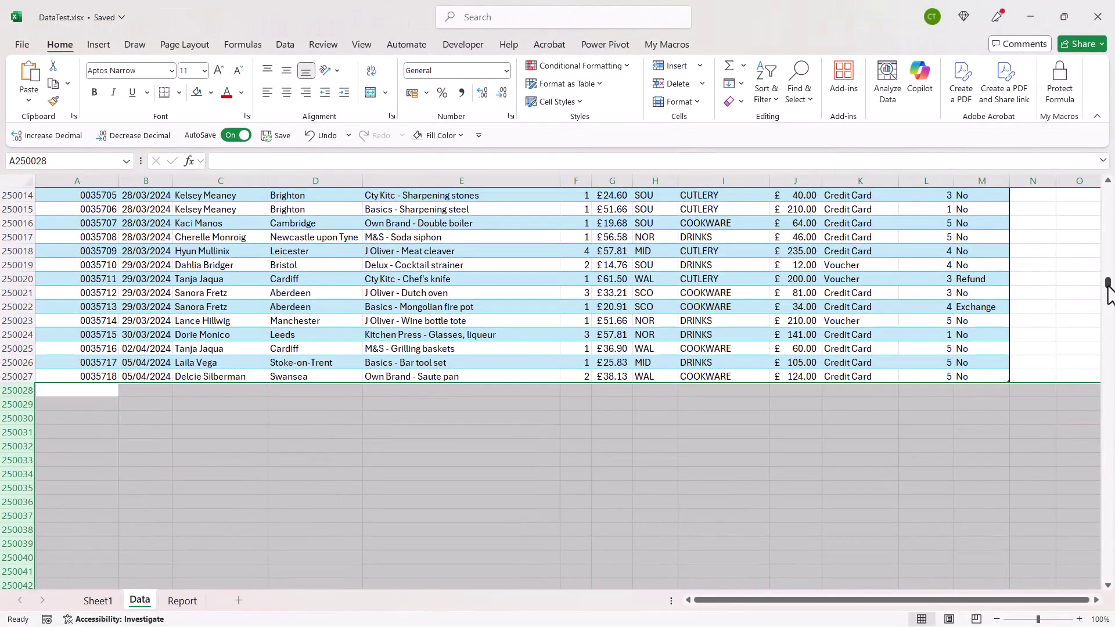
pyautogui.moveTo(1109, 291); pyautogui.dragTo(1017, 226)
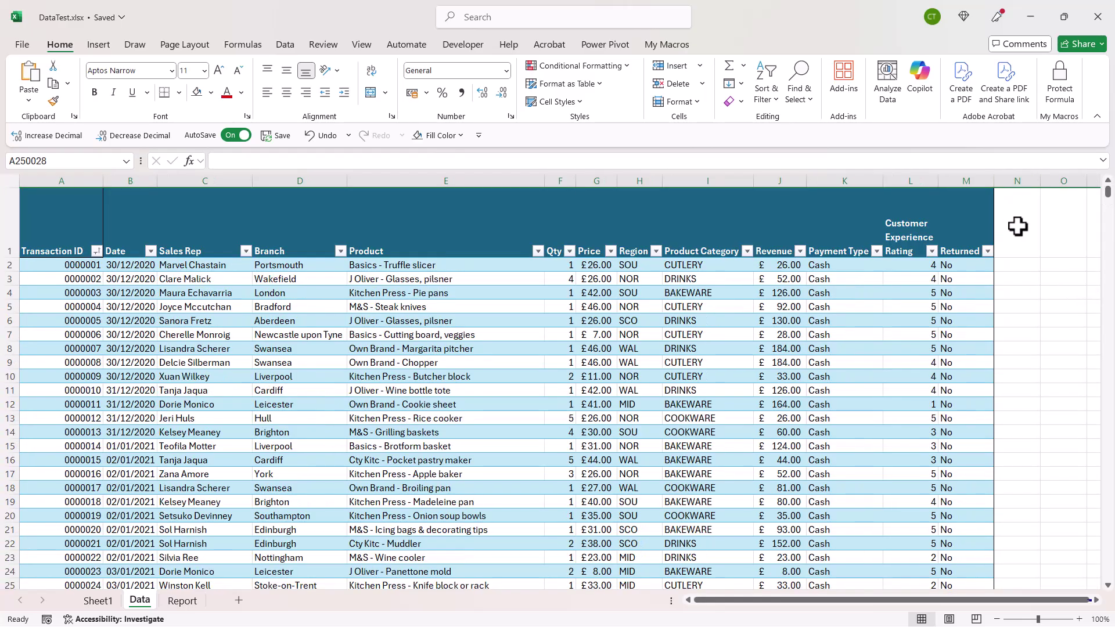
# Select columns N through XFD across all rows and apply Clear All
pyautogui.click(1018, 225)
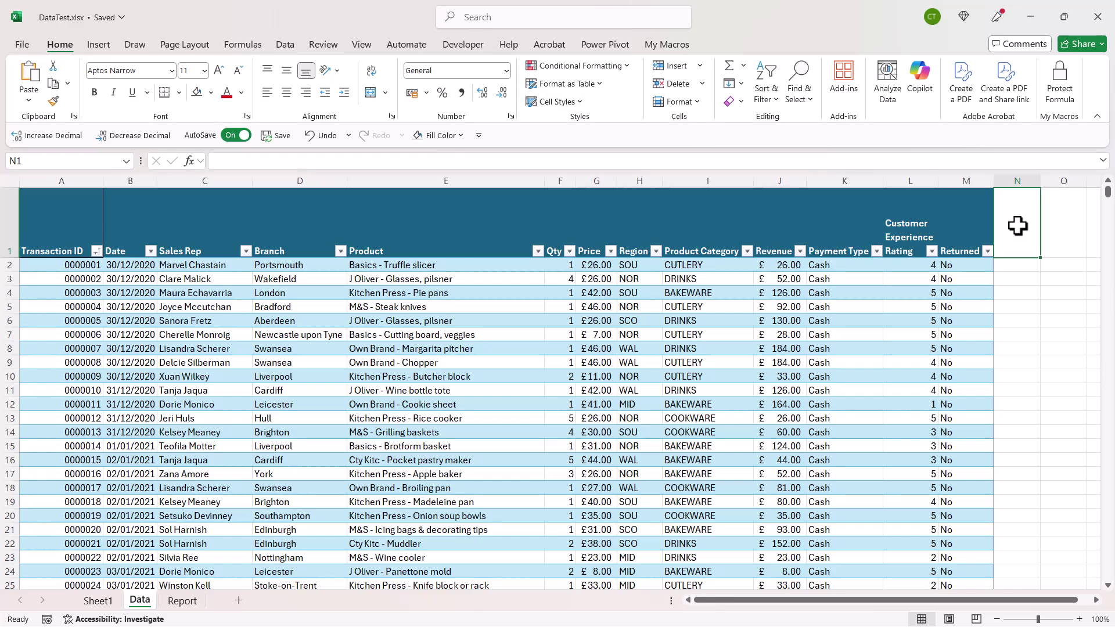
pyautogui.hotkey('ctrl', 'shift', 'Right')
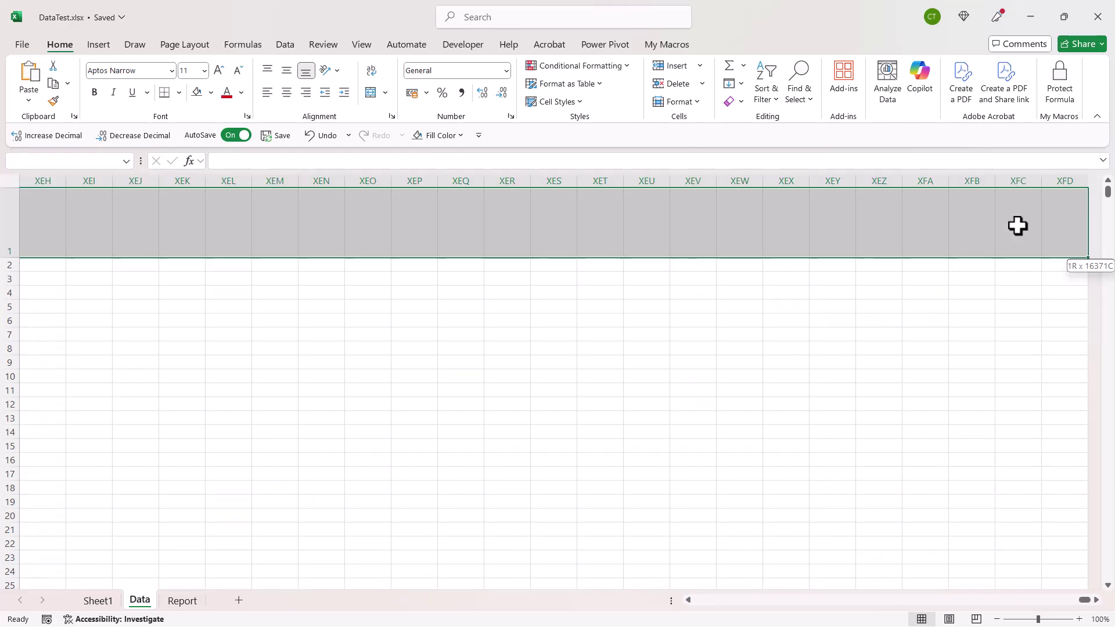
pyautogui.hotkey('ctrl', 'shift', 'Down')
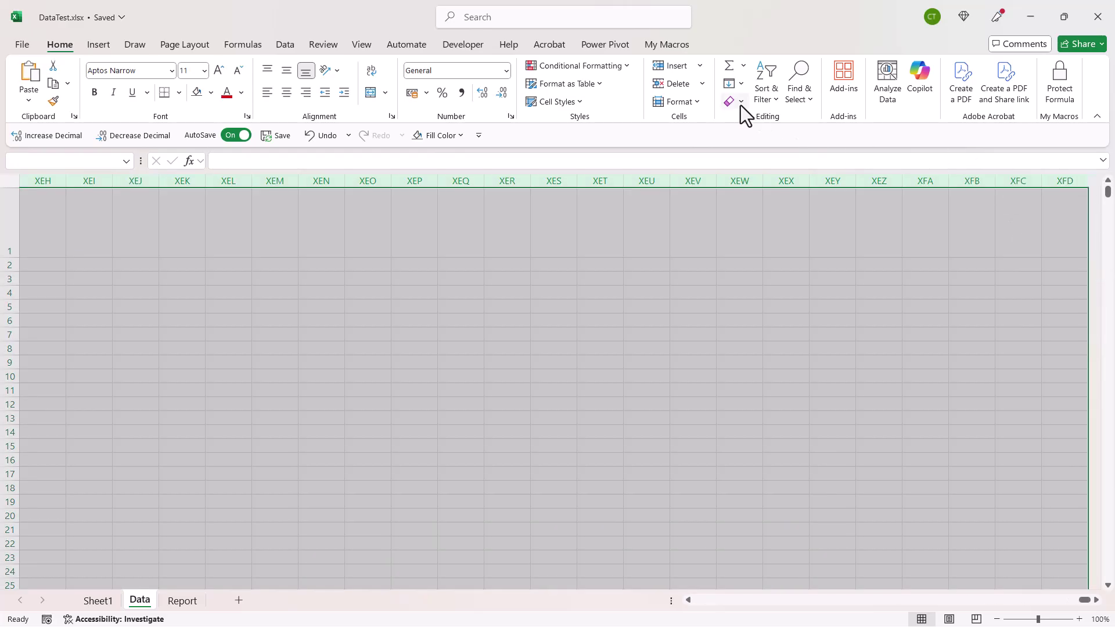
pyautogui.click(741, 106)
pyautogui.click(747, 123)
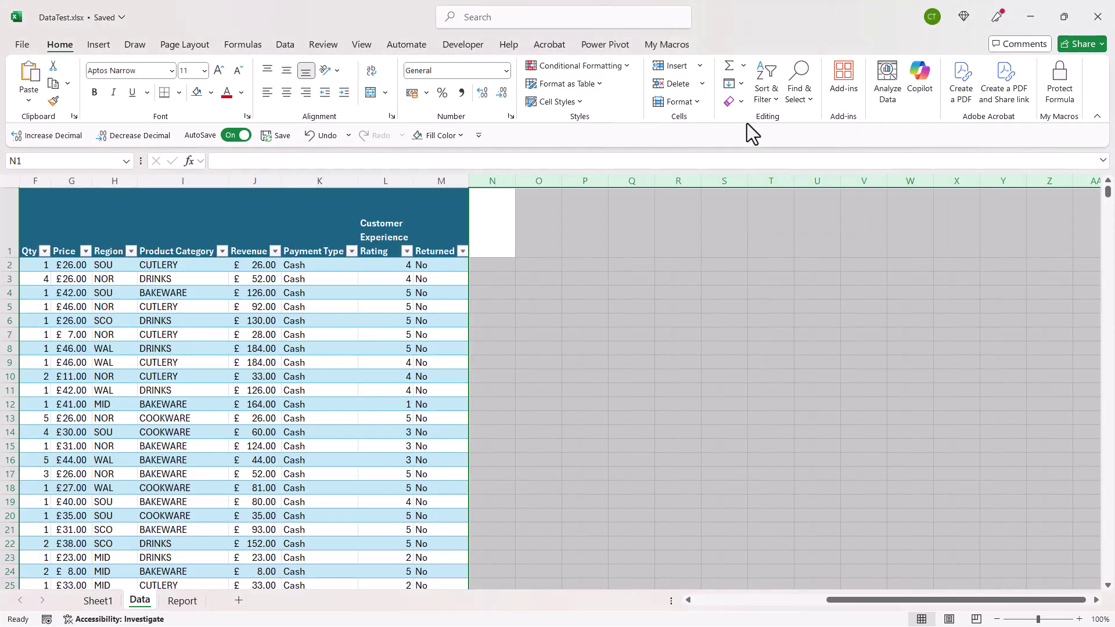
# On the Report sheet, select a cell in the Sum of Revenue pivot table and show PivotTable Analyze
pyautogui.click(545, 307)
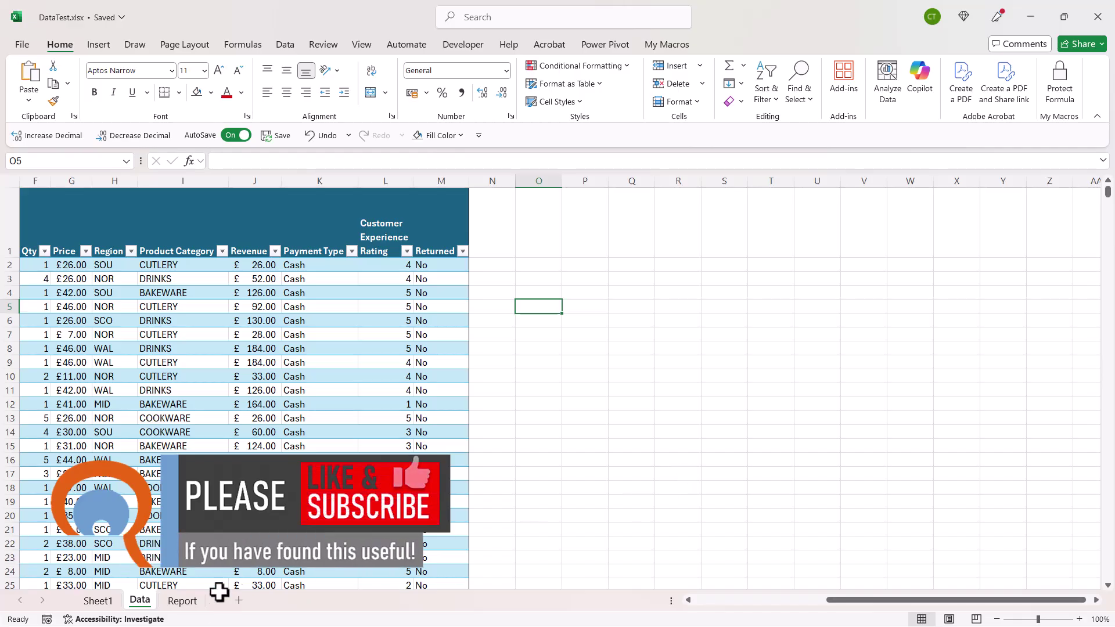
pyautogui.click(182, 600)
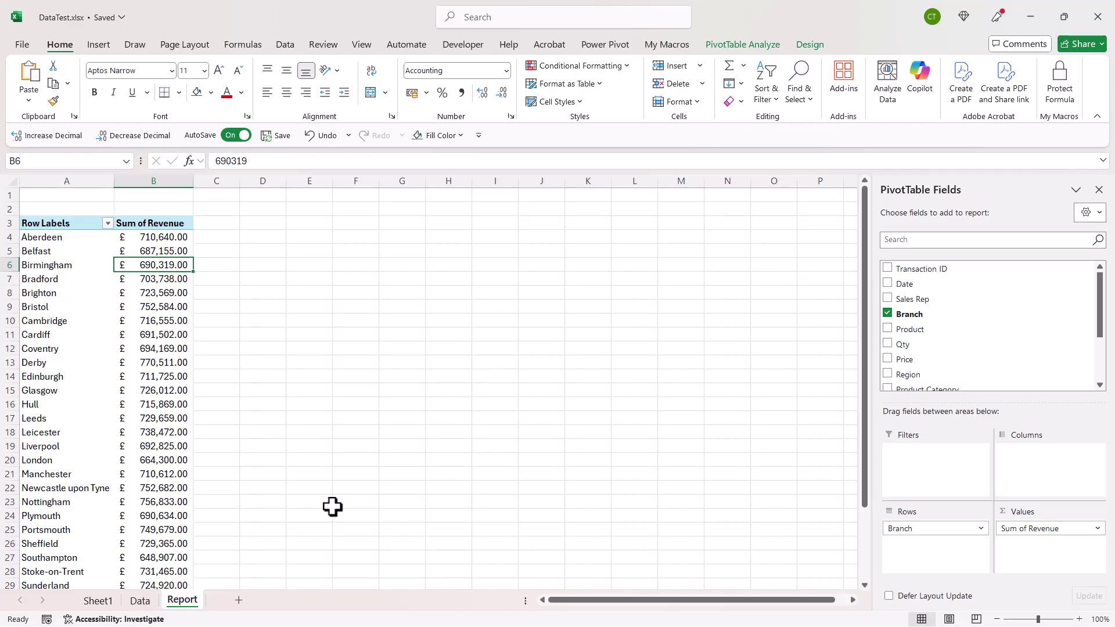
pyautogui.click(155, 251)
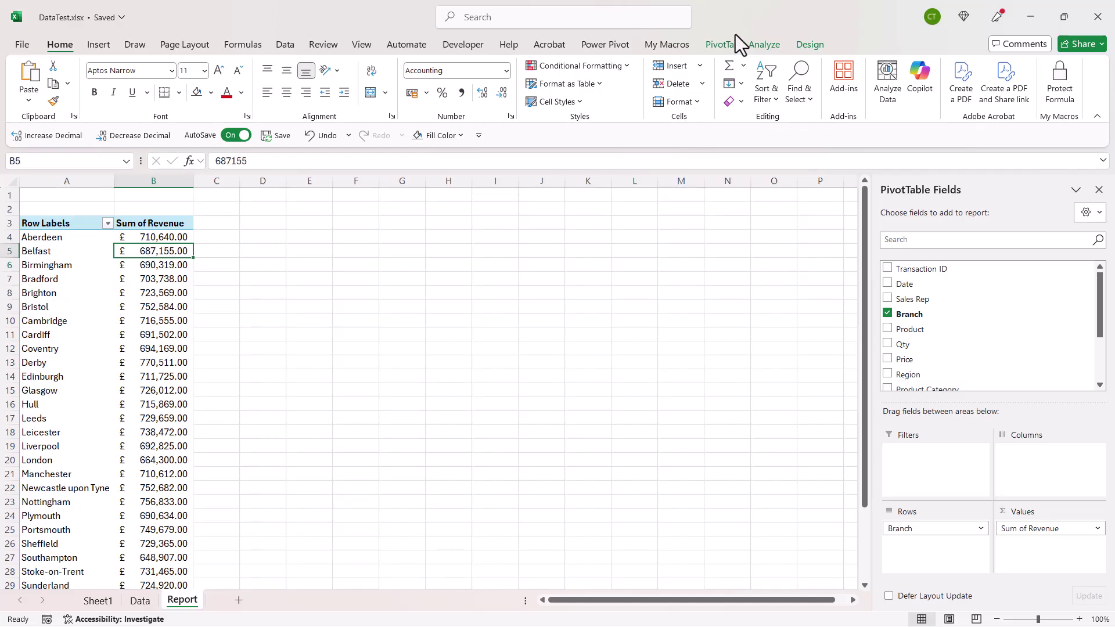
pyautogui.click(747, 46)
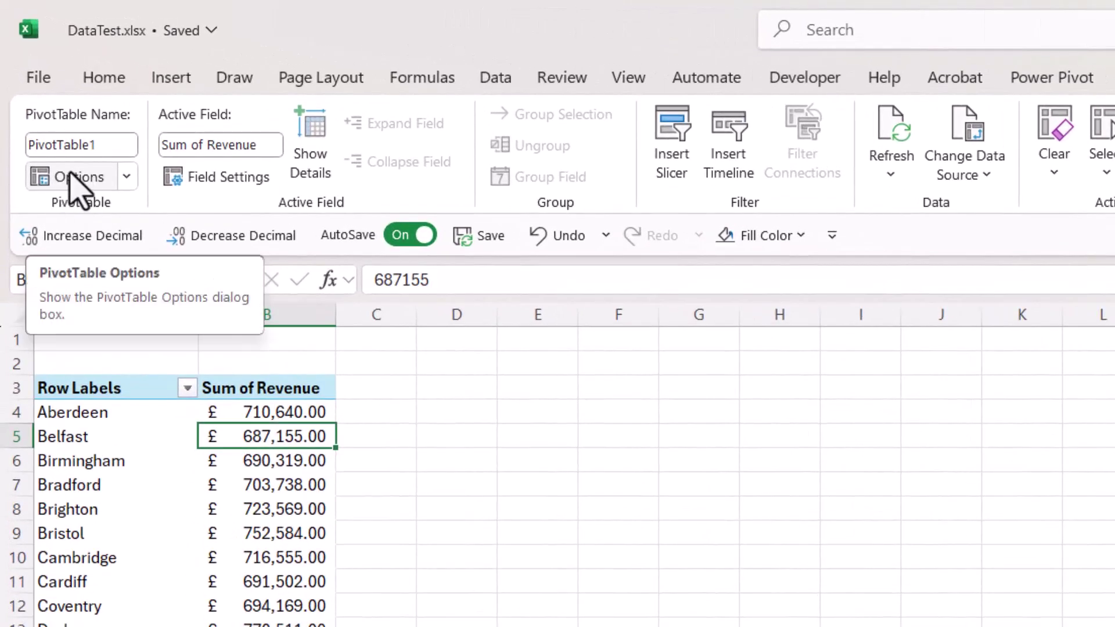
# In PivotTable1's Data options, uncheck Save source data with file and check Refresh data when opening
pyautogui.click(71, 177)
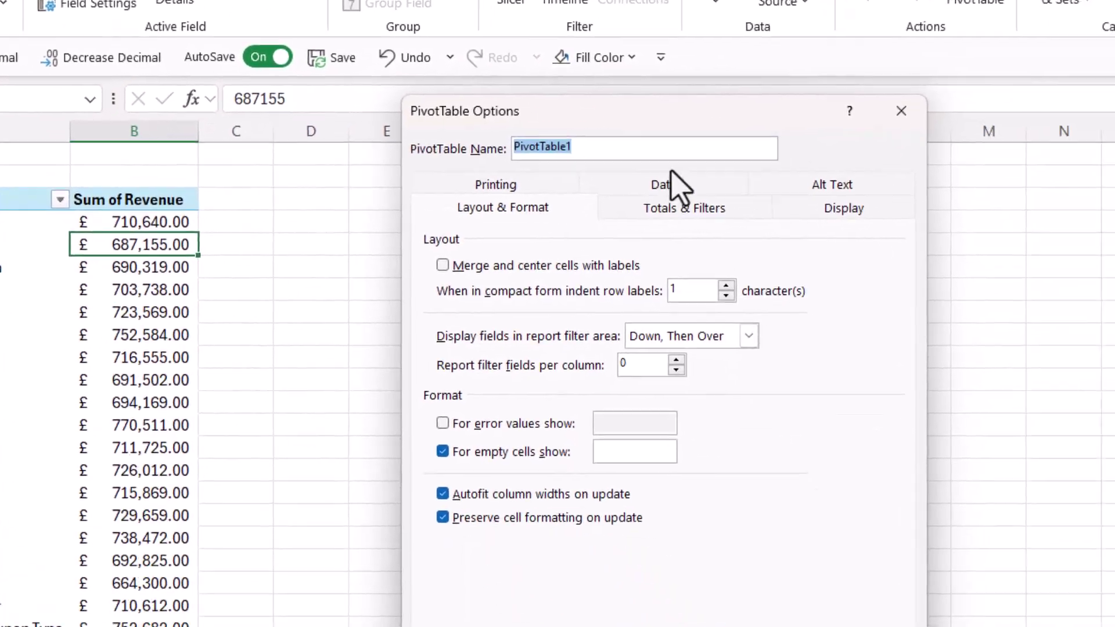
pyautogui.click(835, 373)
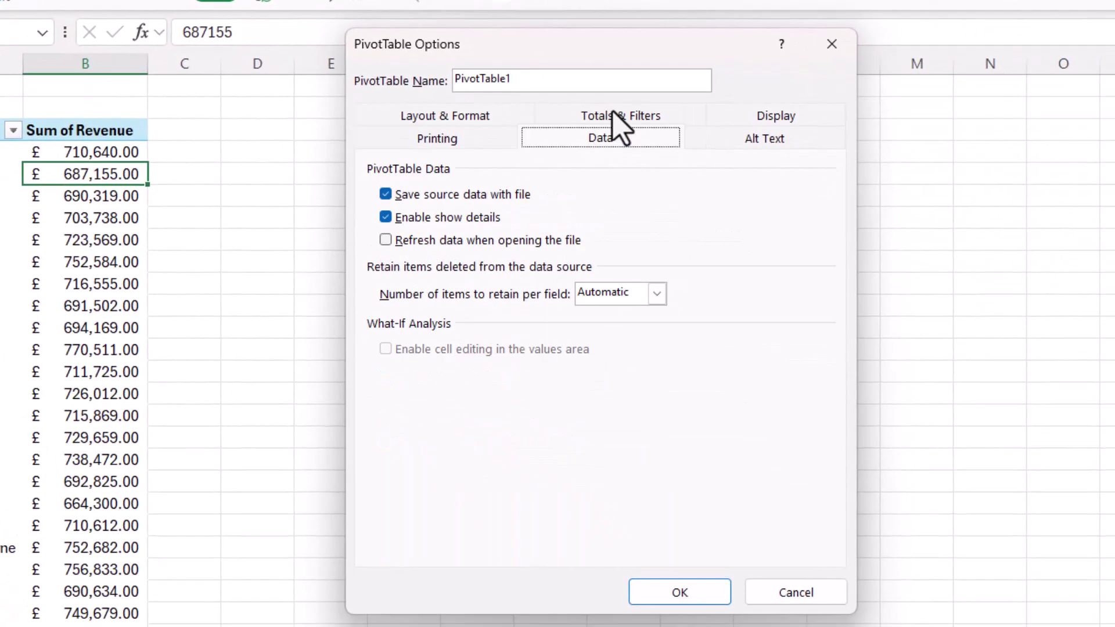
pyautogui.click(384, 195)
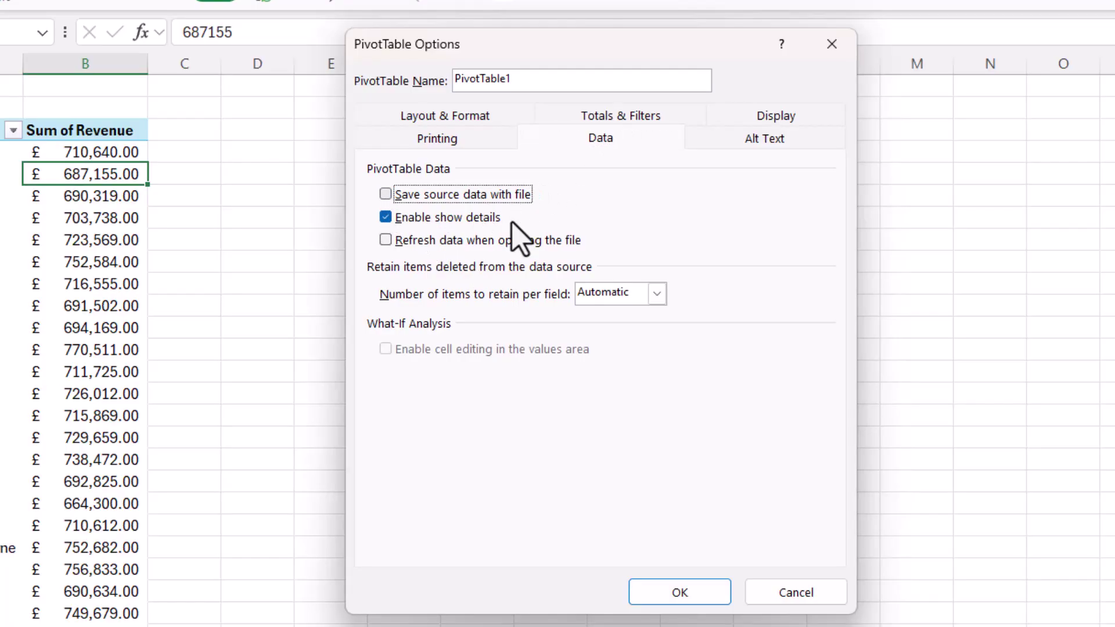
pyautogui.click(385, 242)
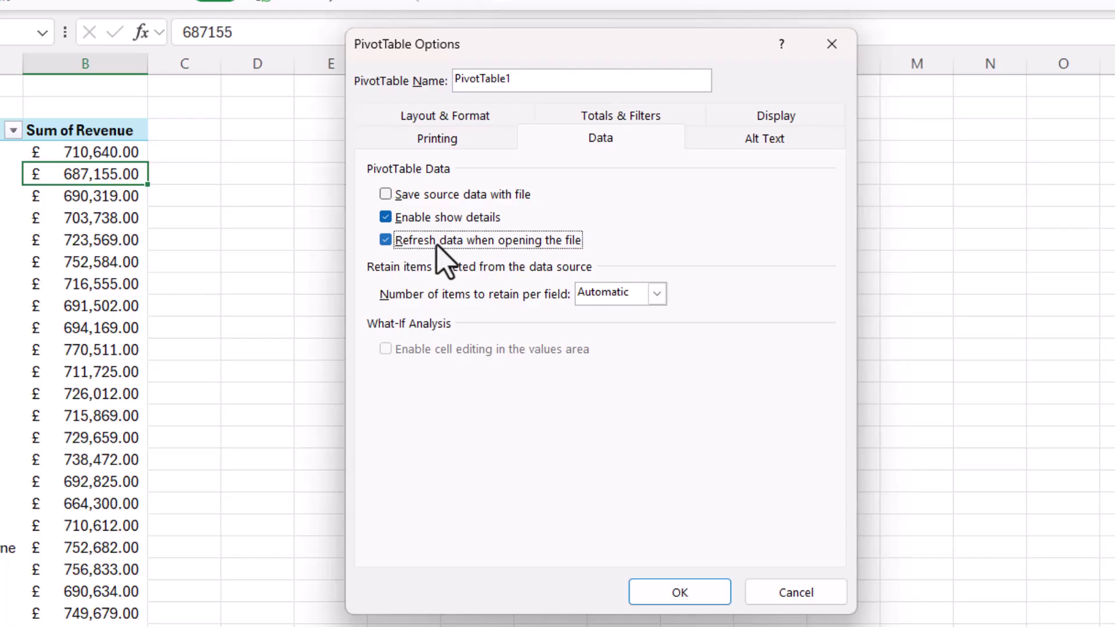
pyautogui.click(646, 589)
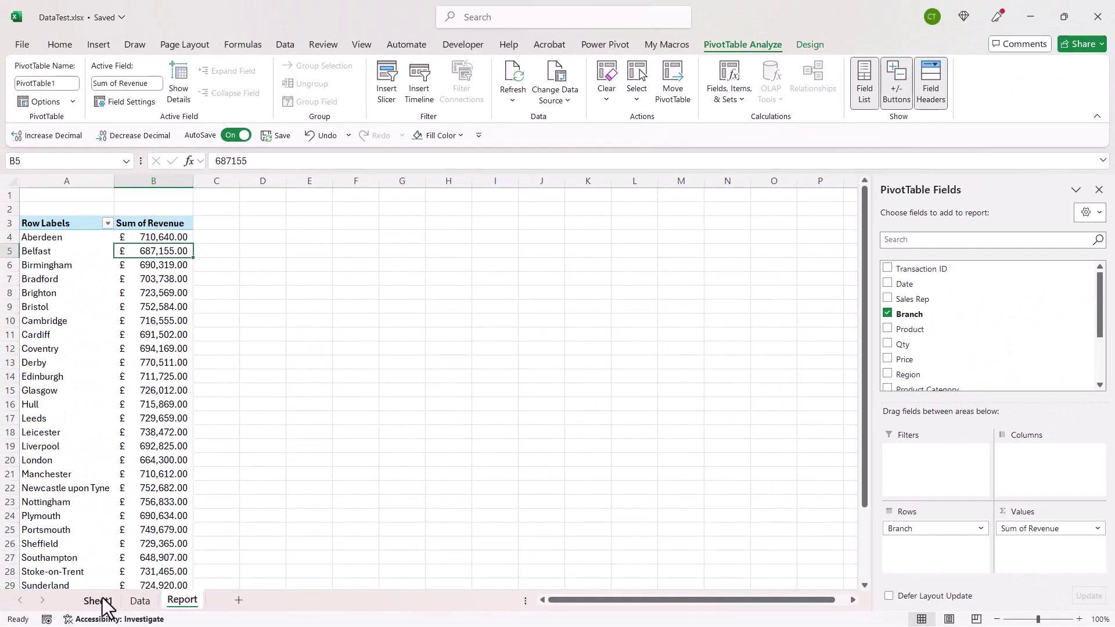
# Select the calculator photo on Sheet1 and show its Picture Format tools
pyautogui.click(102, 600)
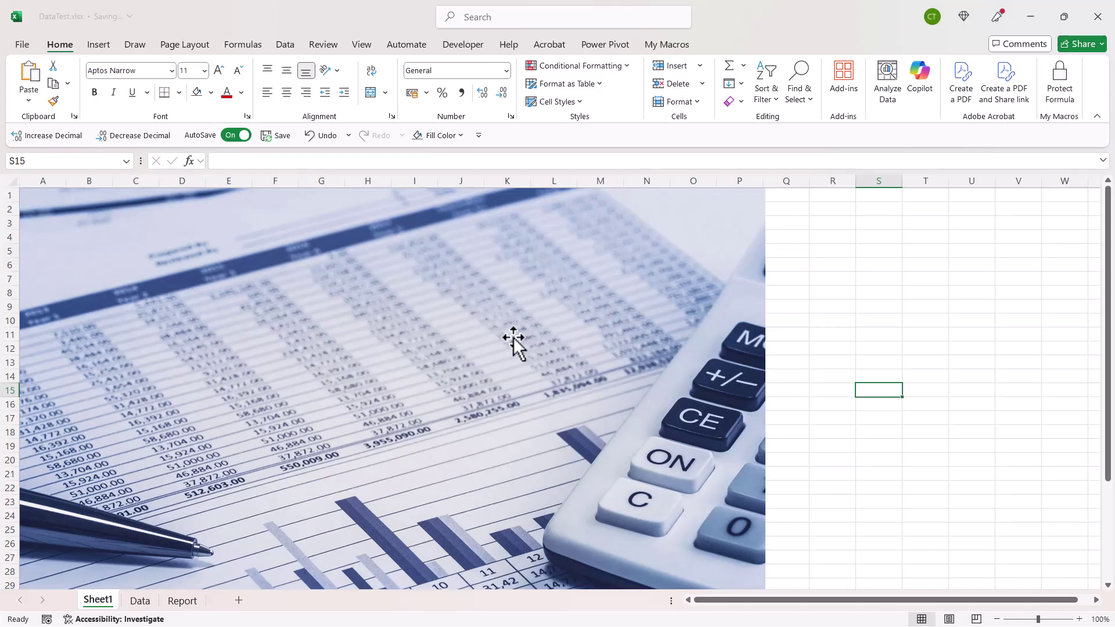
pyautogui.click(445, 324)
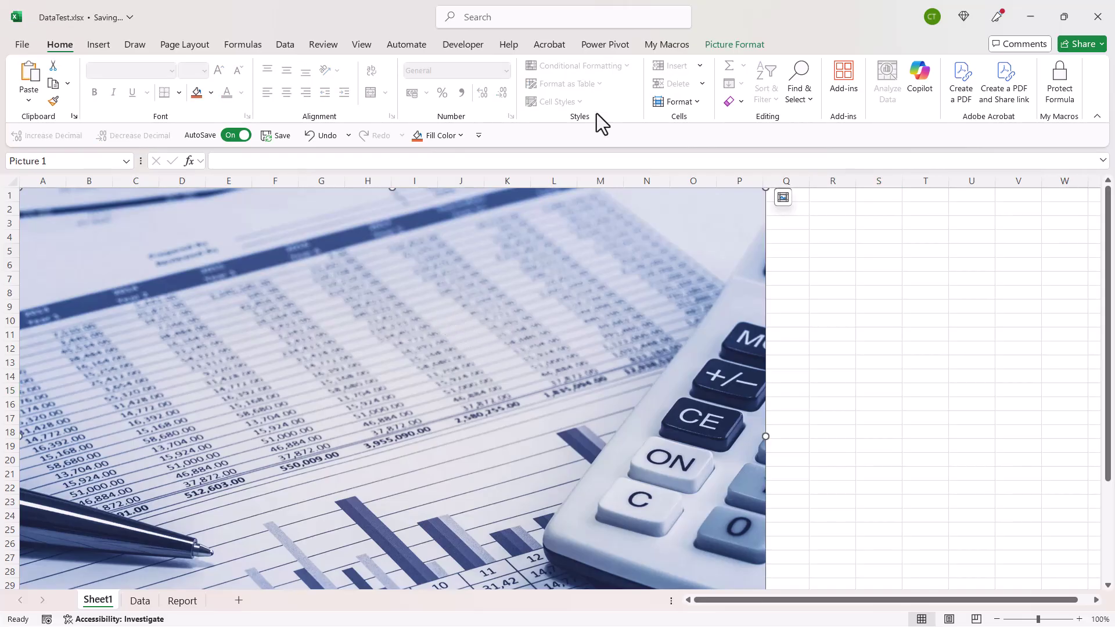
pyautogui.click(722, 45)
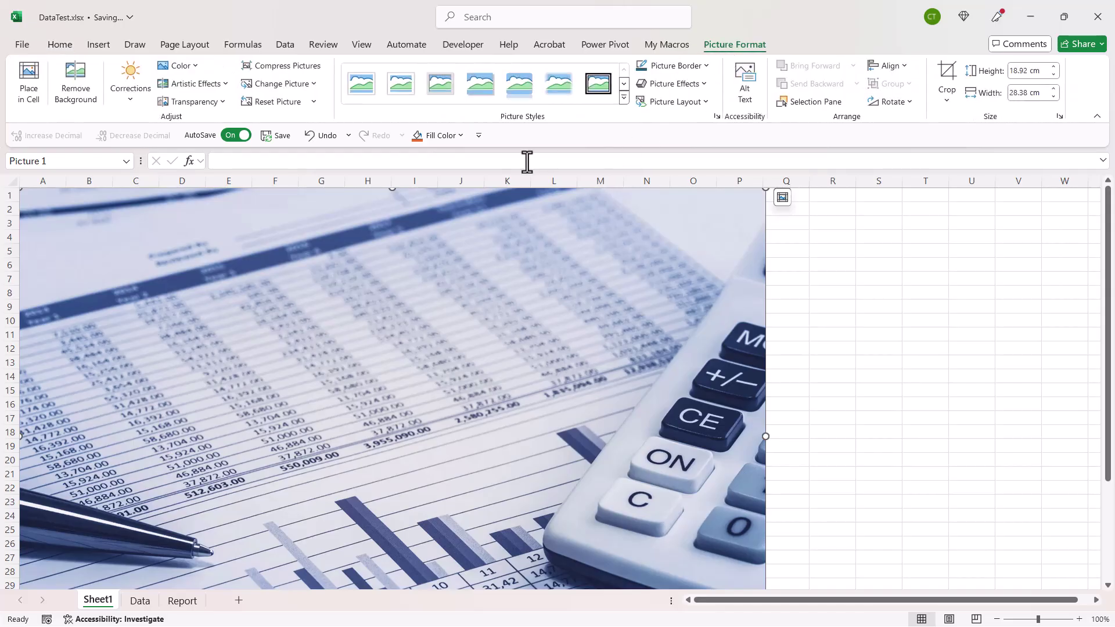
# Compress all workbook pictures, not only the selected one, at Web (150 ppi) resolution
pyautogui.click(274, 68)
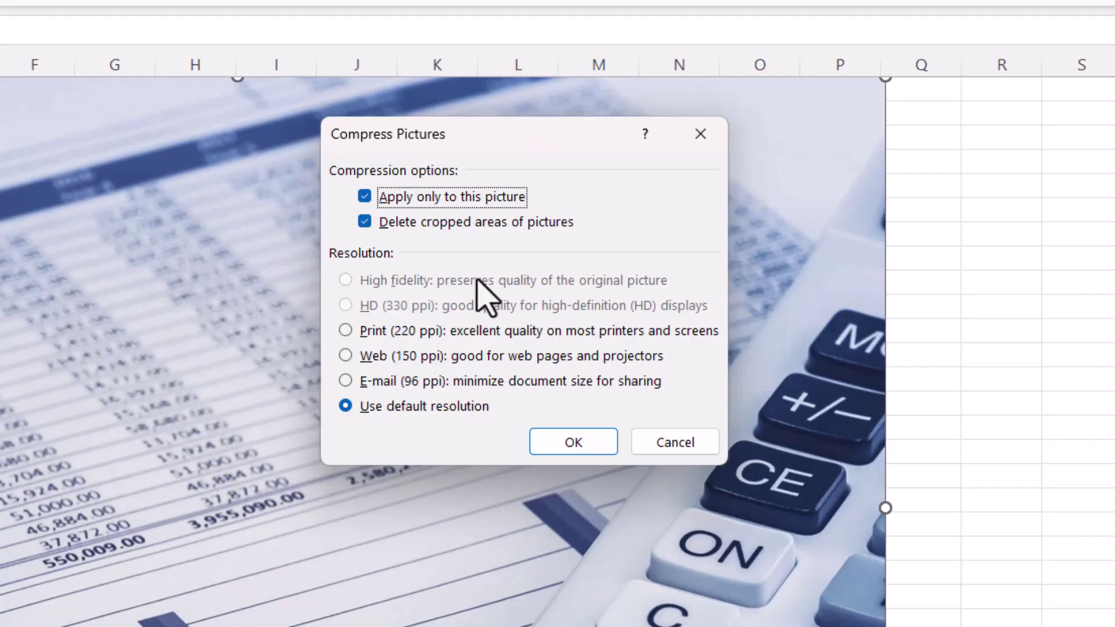
pyautogui.click(364, 198)
pyautogui.click(346, 356)
pyautogui.click(345, 383)
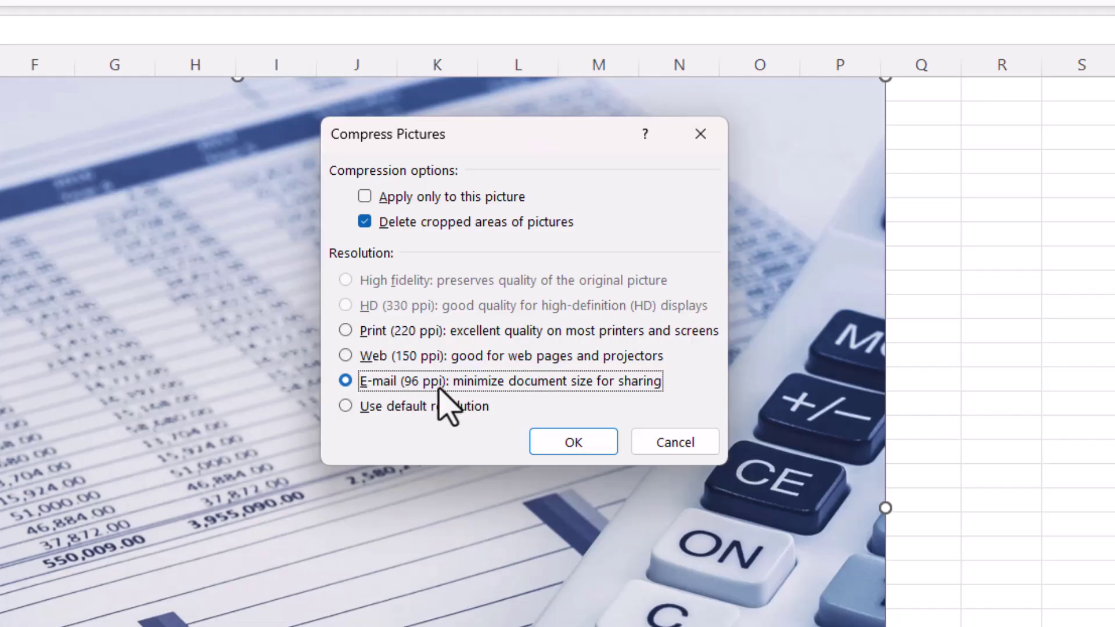
pyautogui.click(345, 358)
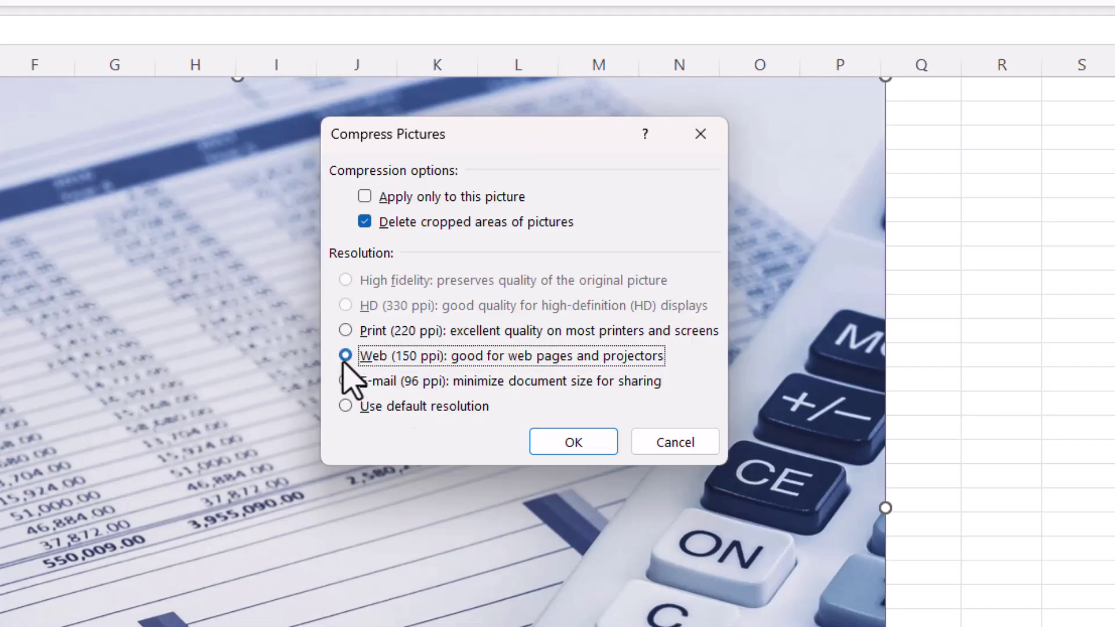
pyautogui.click(555, 446)
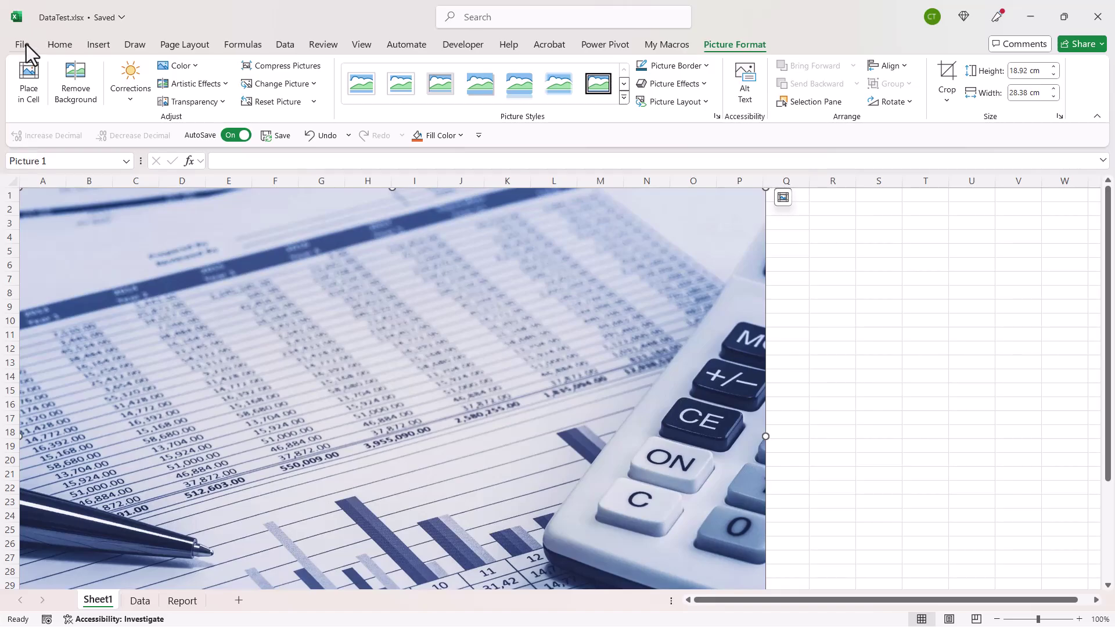
# Save a copy named DataTest as an Excel Binary Workbook (*.xlsb)
pyautogui.click(26, 46)
pyautogui.click(48, 232)
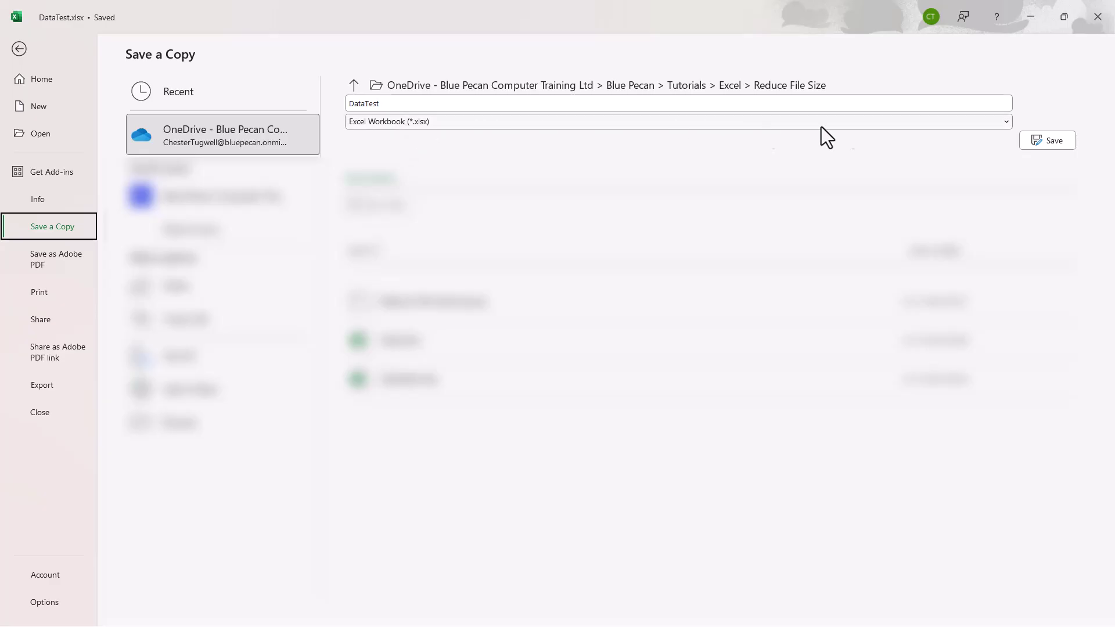
pyautogui.click(1005, 122)
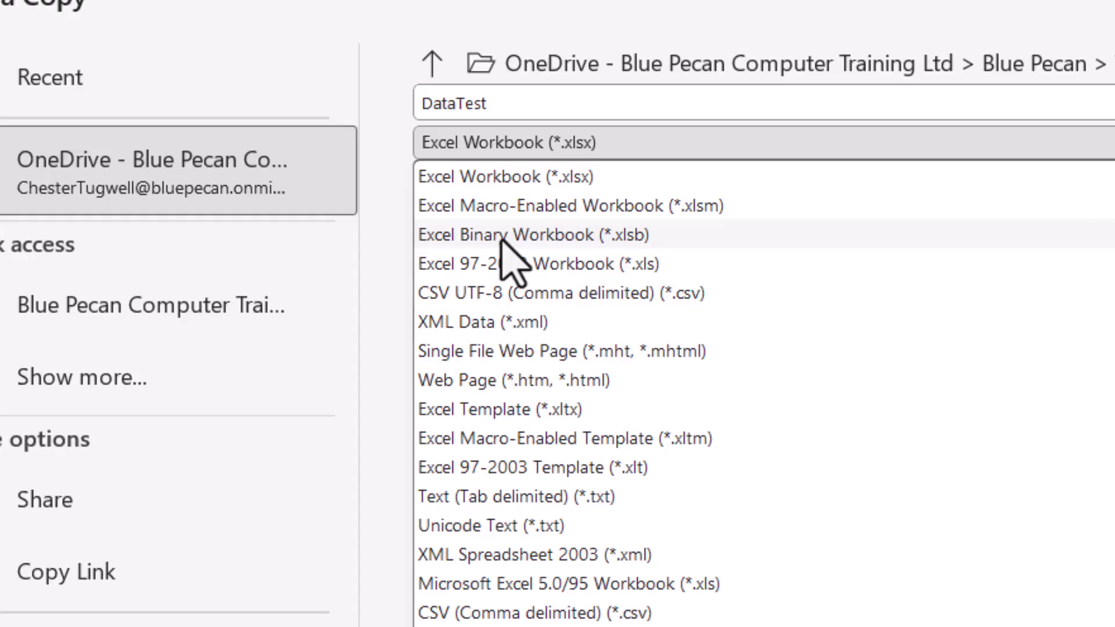
pyautogui.click(503, 236)
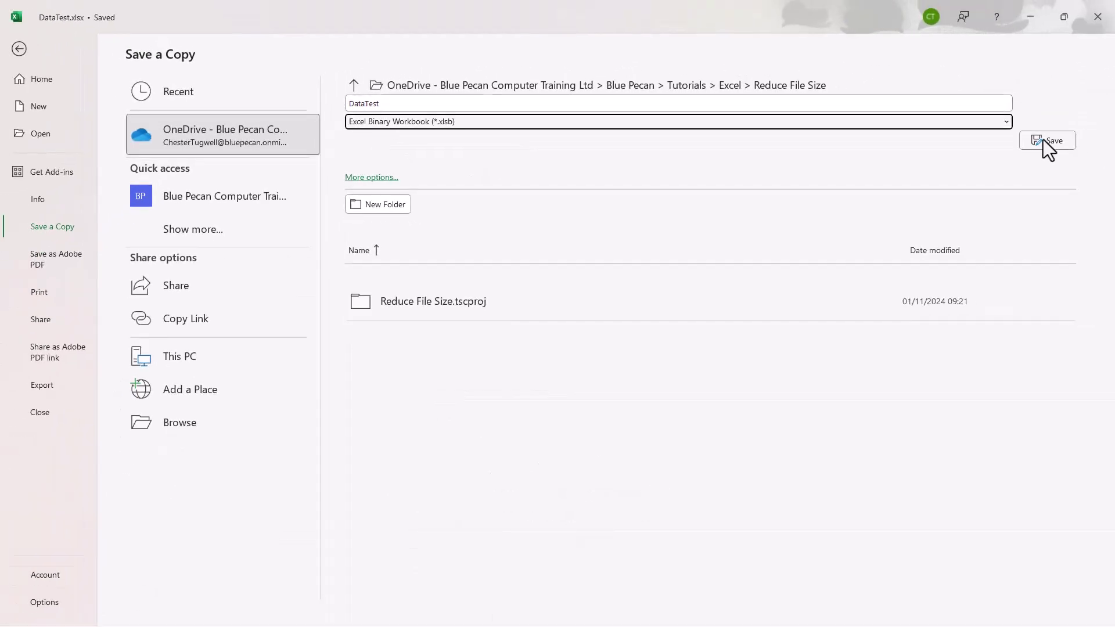
pyautogui.click(1043, 139)
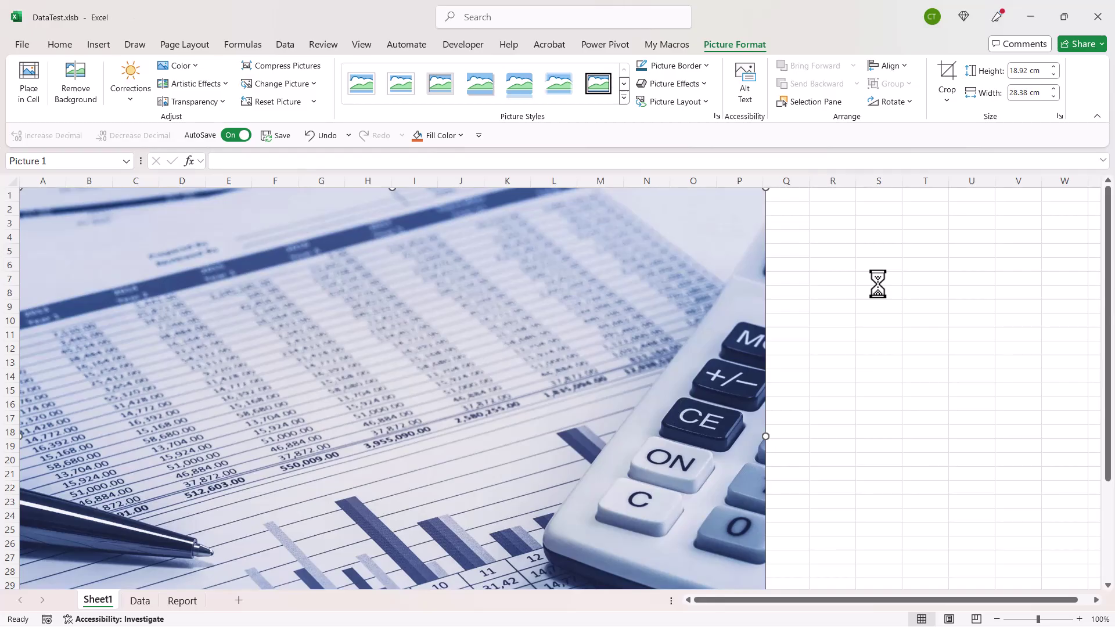